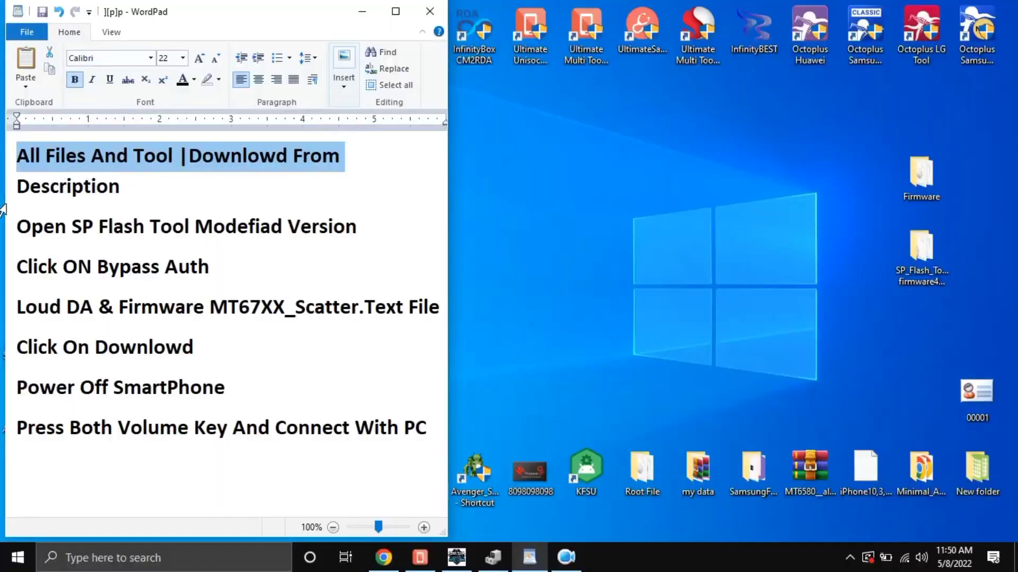
Step: Highlight the WordPad notes' lines about downloading the files and opening the modified SP Flash Tool
left_click(17, 193)
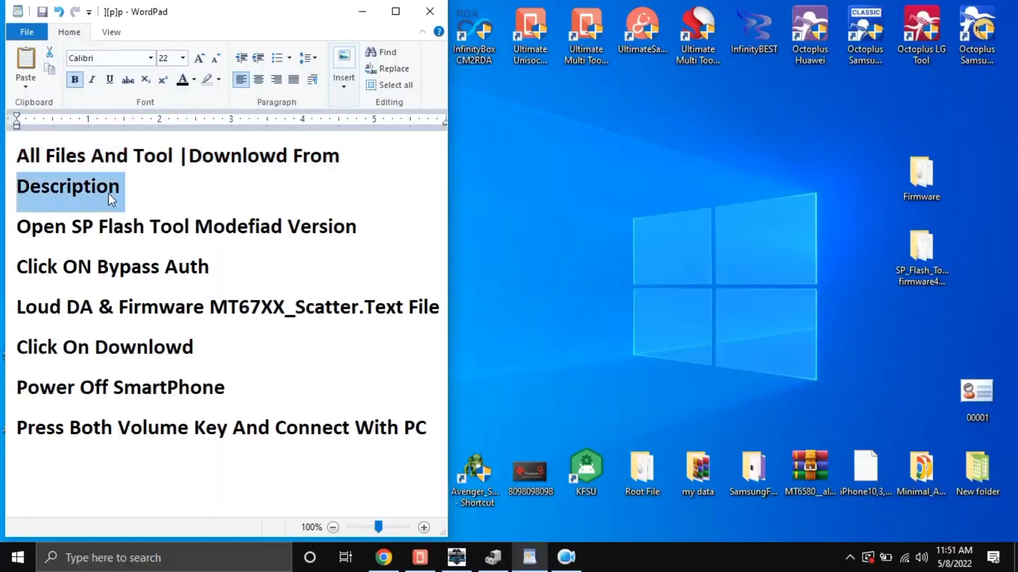
left_click(18, 238)
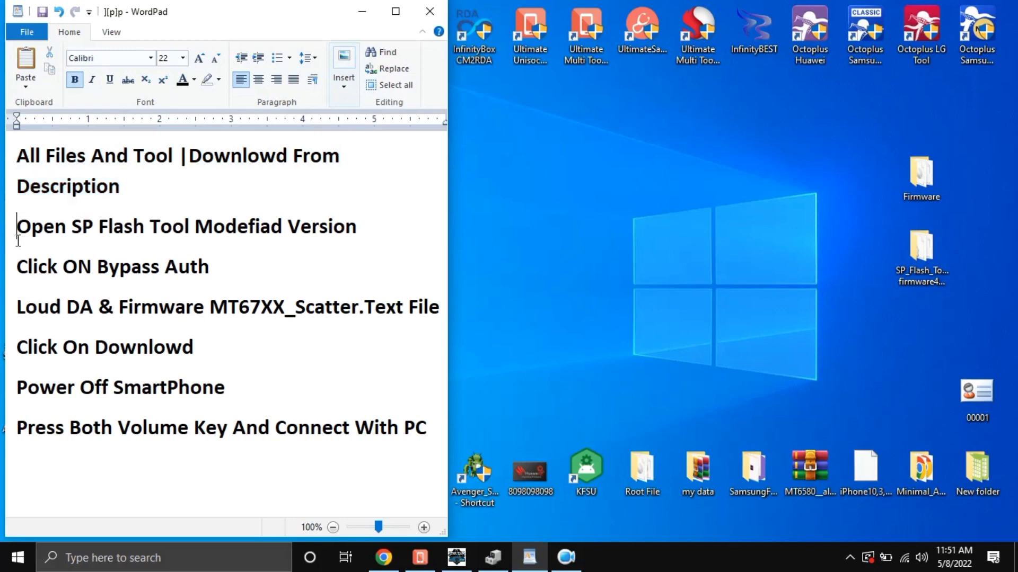
triple_click(18, 239)
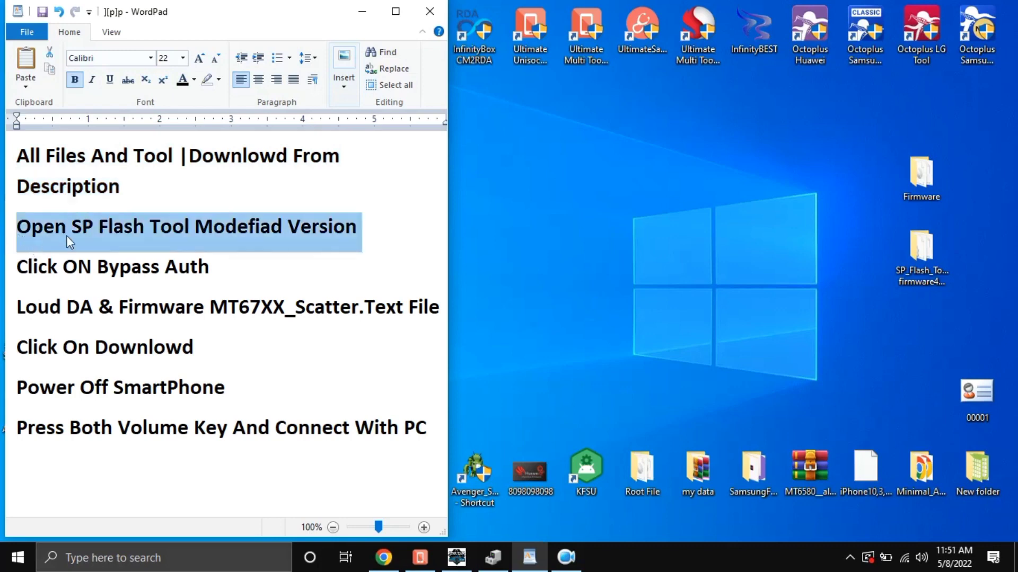
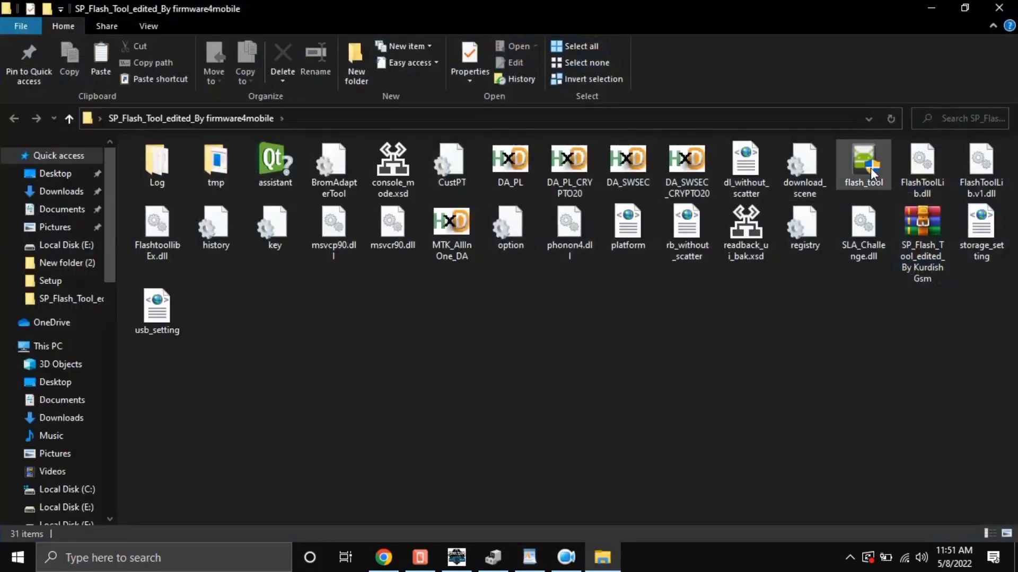
Step: Launch flash_tool from the SP_Flash_Tool_edited_By firmware4mobile folder, clear the web page and scatter-file message, and place its window beside the notes
left_click(871, 172)
double_click(871, 172)
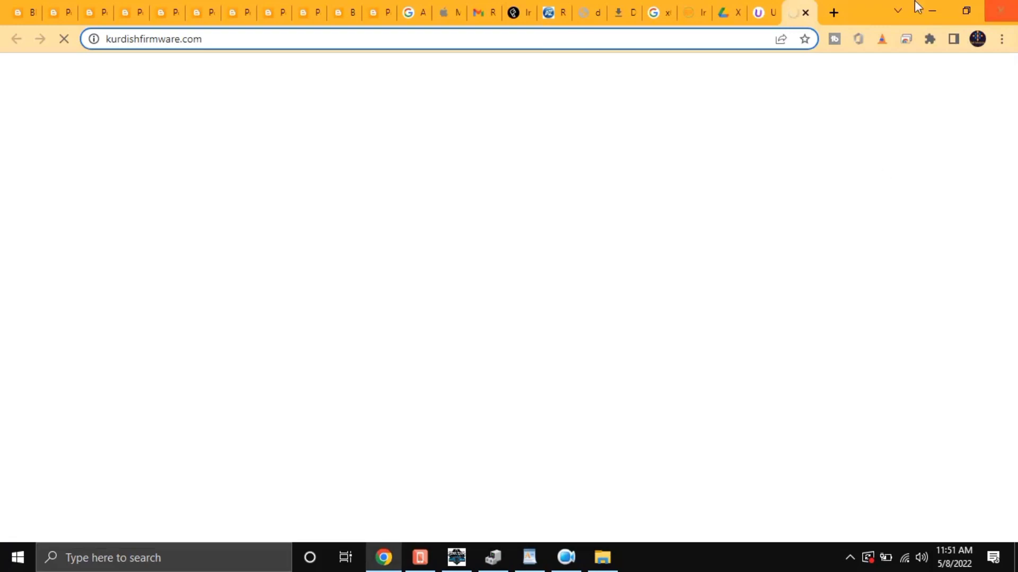
left_click(805, 13)
left_click(933, 10)
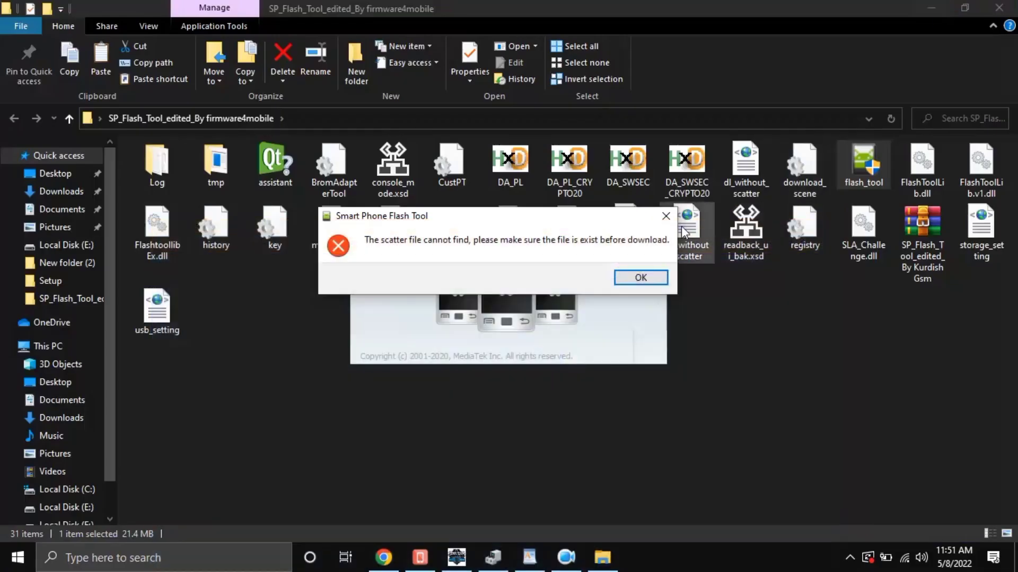
left_click(641, 278)
left_click(999, 8)
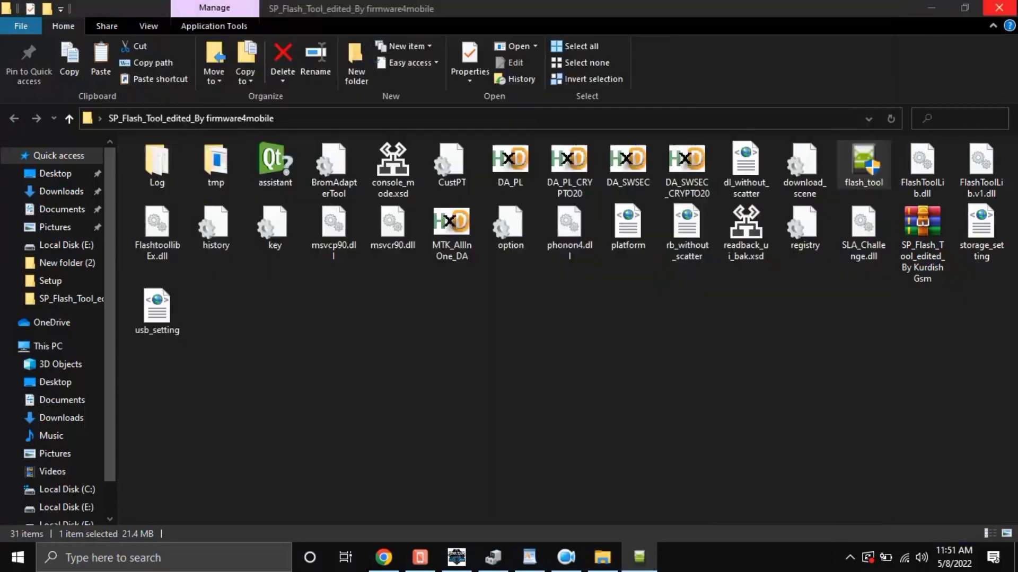
left_click_drag(676, 18, 789, 15)
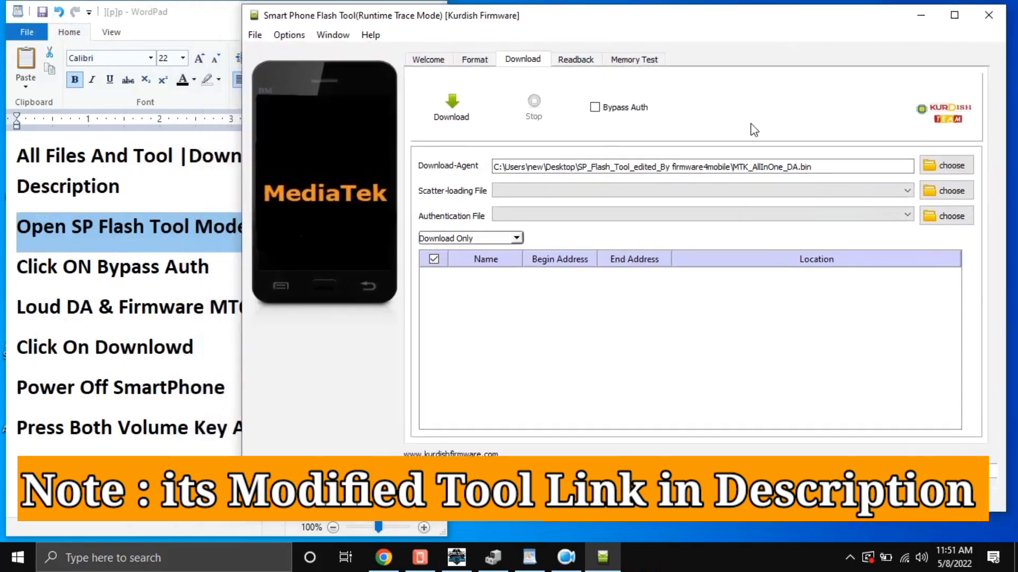
Step: Highlight the Bypass Auth line in the notes and enable Bypass Auth in Smart Phone Flash Tool
left_click(117, 258)
left_click(9, 279)
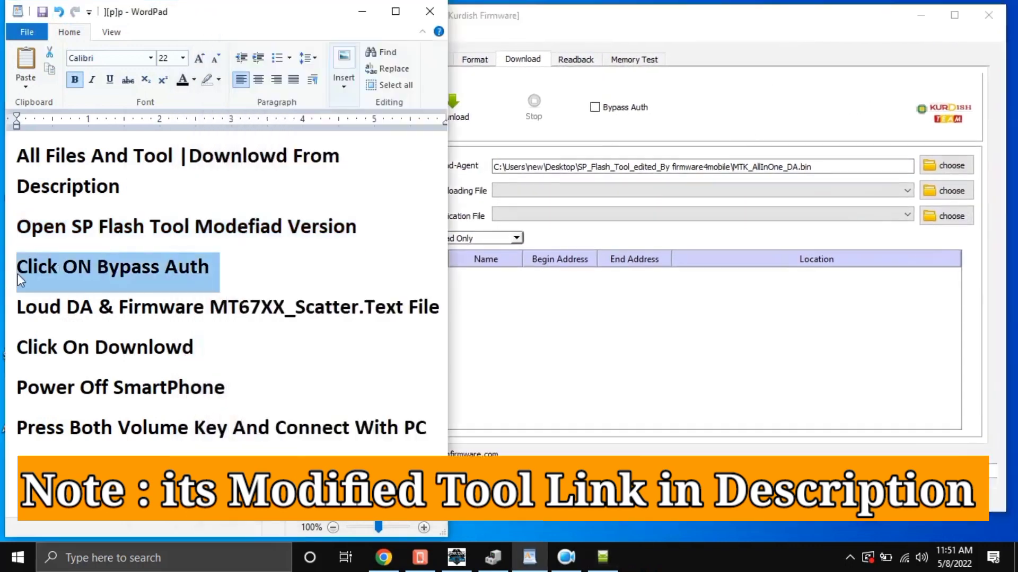
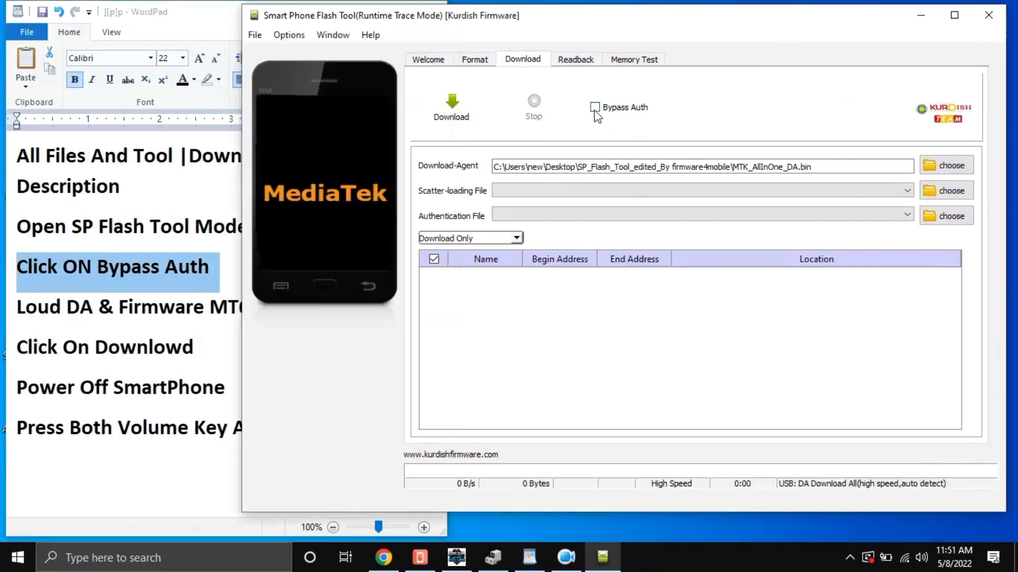
left_click(594, 109)
Step: Highlight the DA and firmware line in the notes and load MTK_AllInOne_DA as the download agent
left_click(103, 306)
left_click(7, 311)
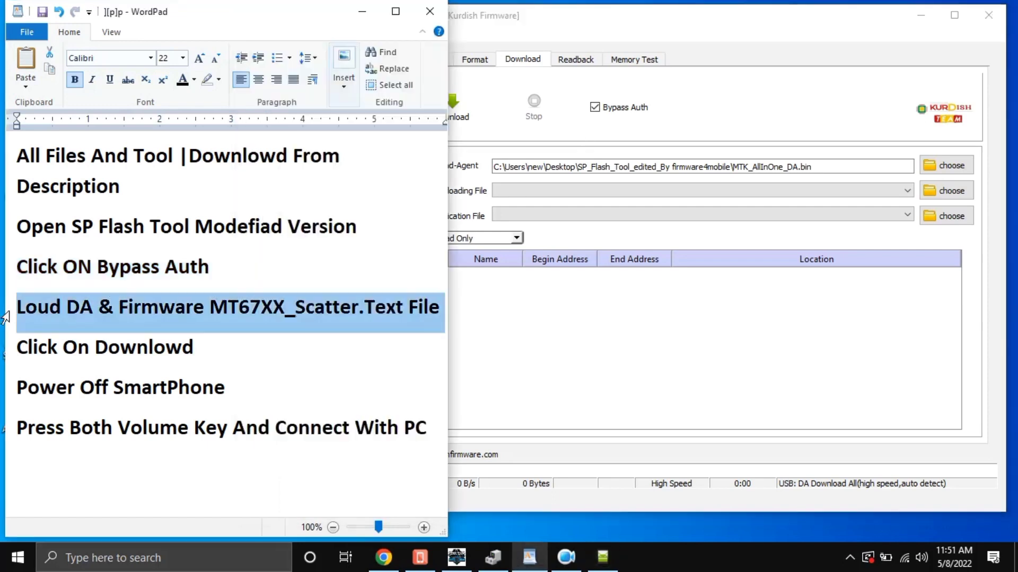
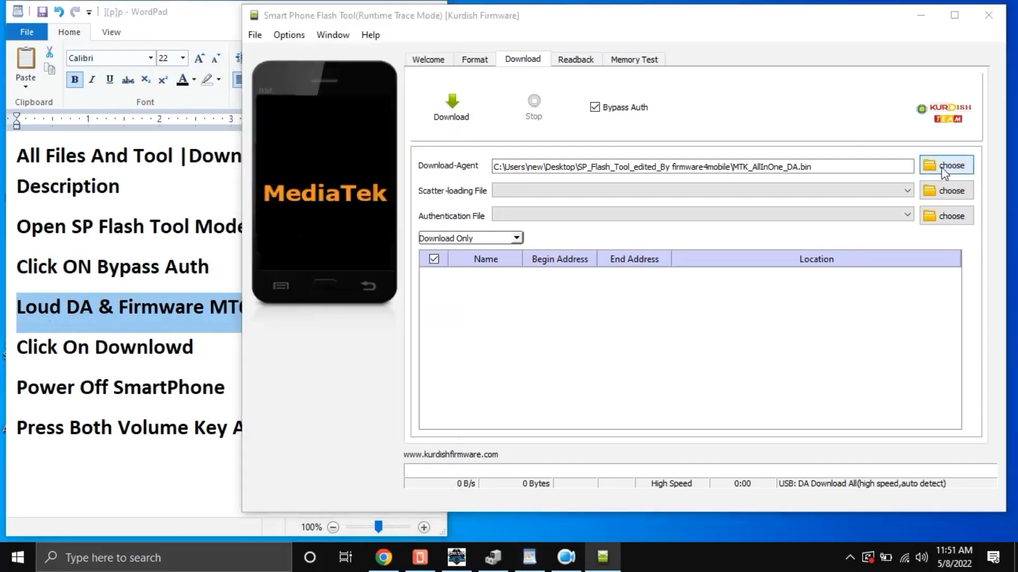
left_click(944, 172)
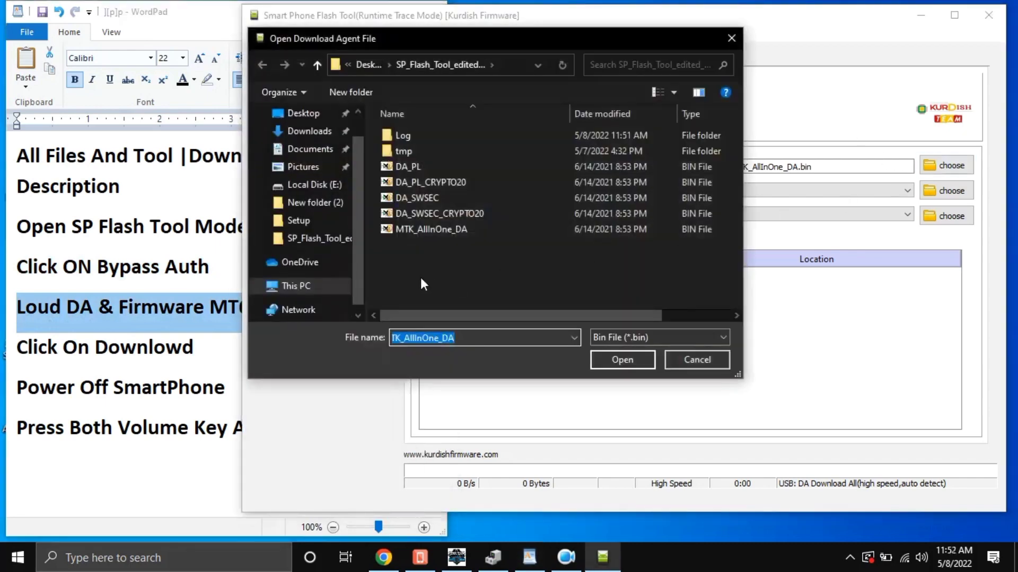
left_click(427, 230)
double_click(416, 230)
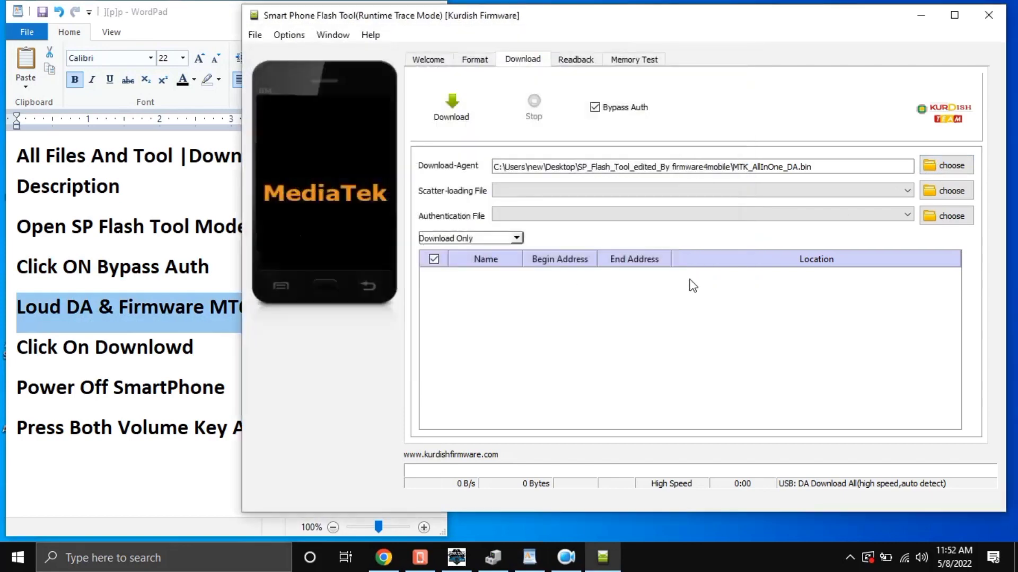
Step: Load the MT6768_Android_scatter text file from the Firmware folder on the Desktop as the scatter-loading file
left_click(946, 190)
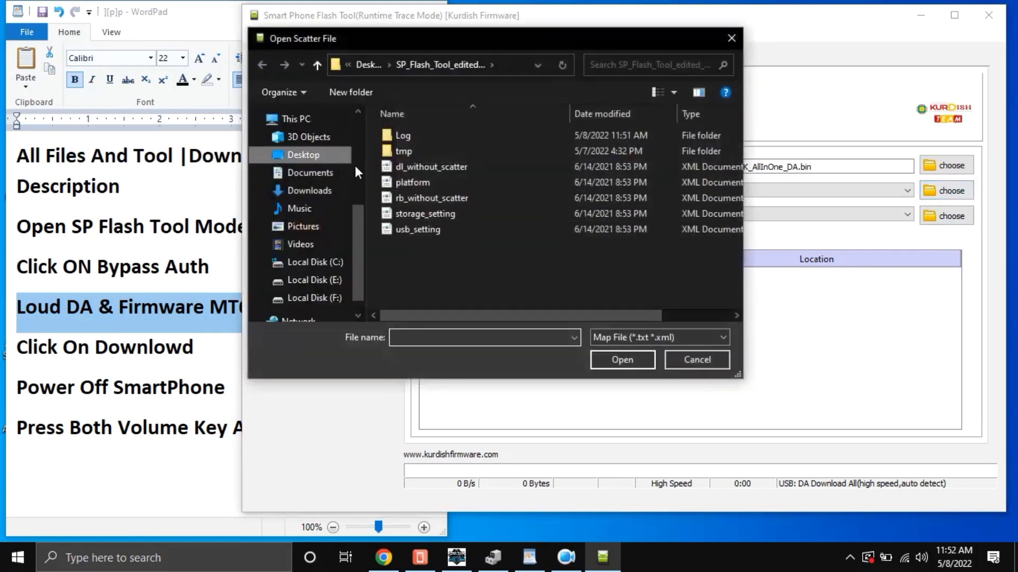
left_click(312, 156)
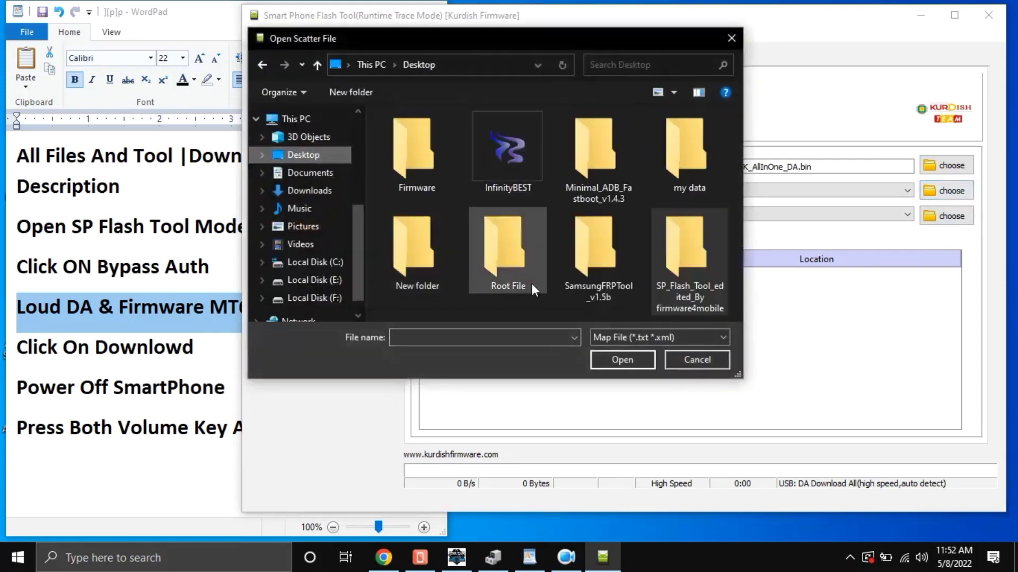
double_click(414, 187)
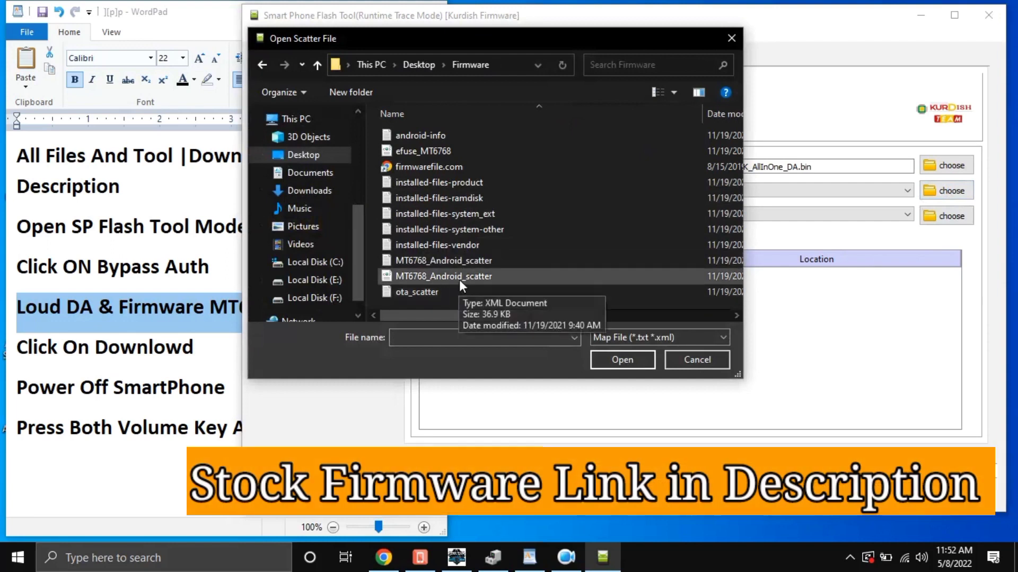
left_click(460, 265)
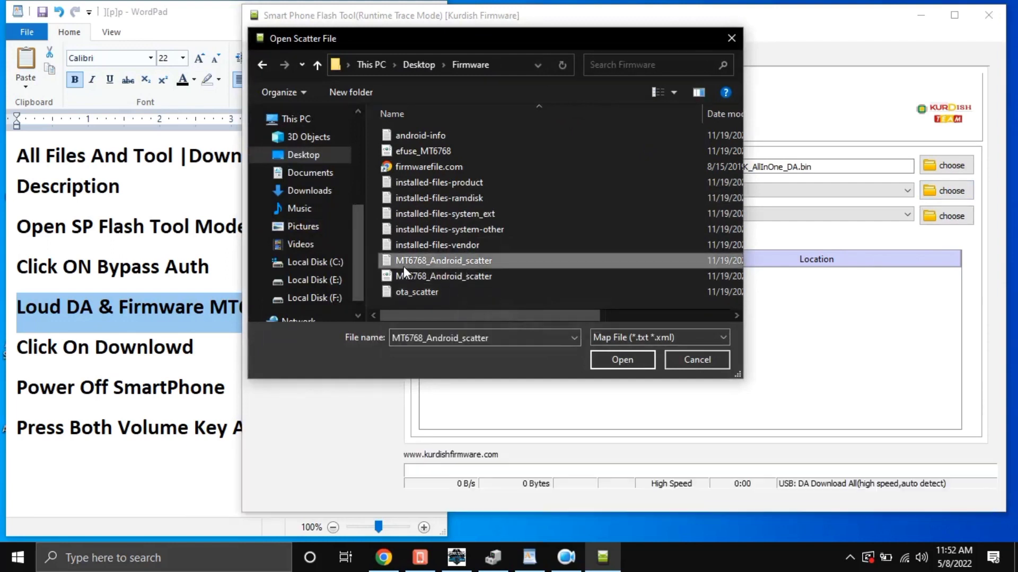
double_click(422, 261)
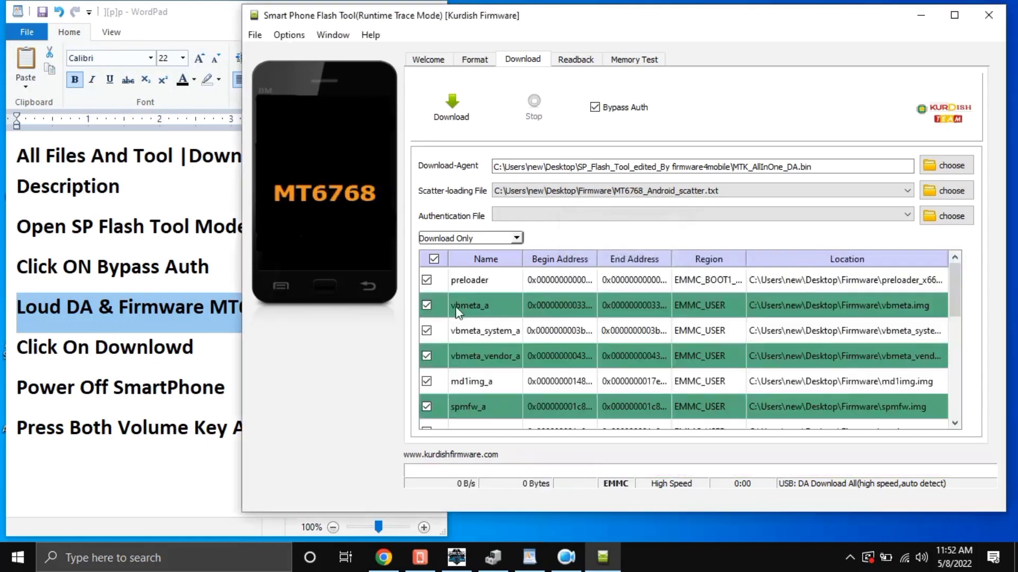
Step: Exclude the preloader and tranfs partitions from the download list
left_click(426, 281)
left_click(955, 425)
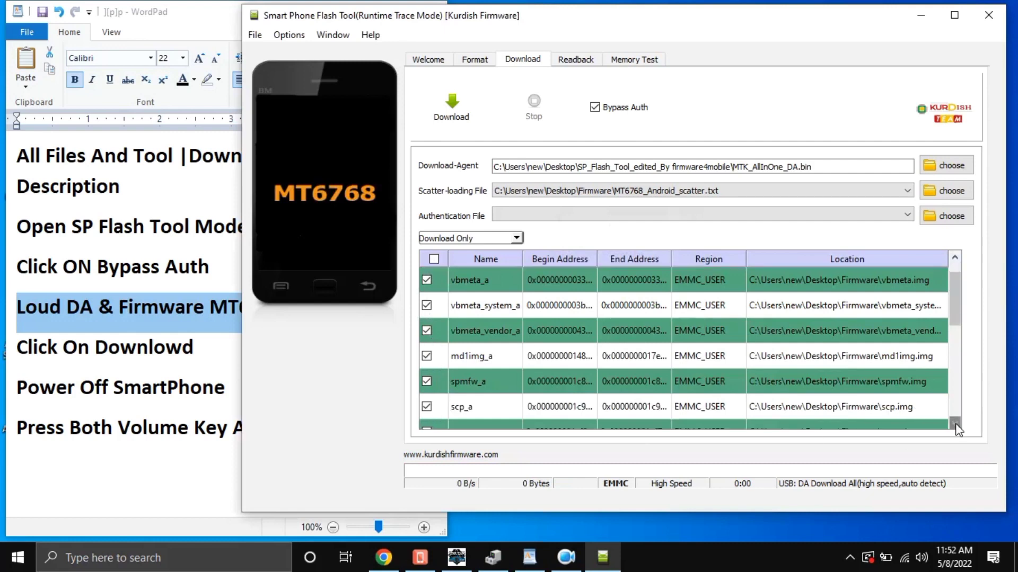
left_click(955, 425)
left_click(954, 425)
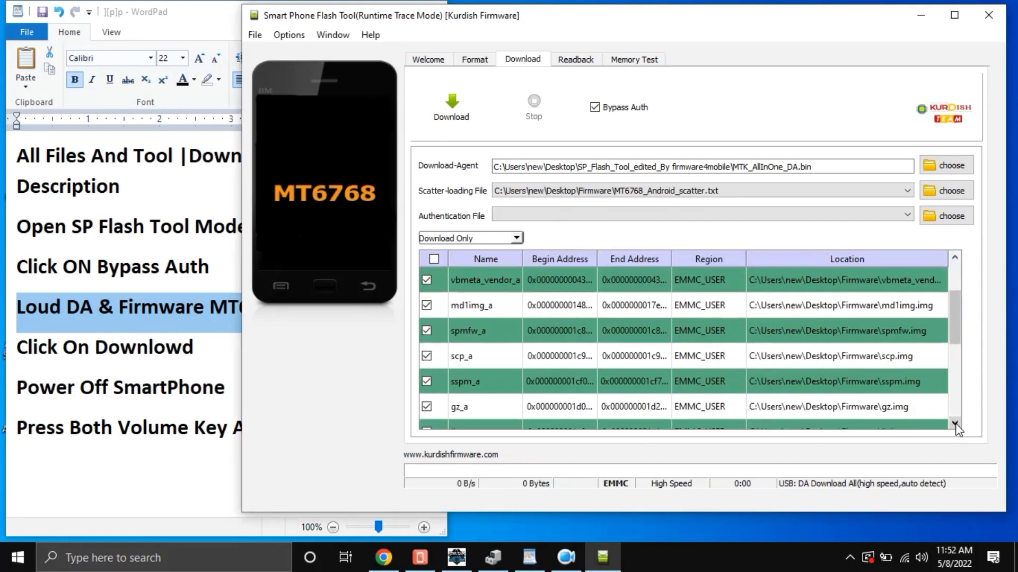
left_click(954, 425)
left_click(954, 425)
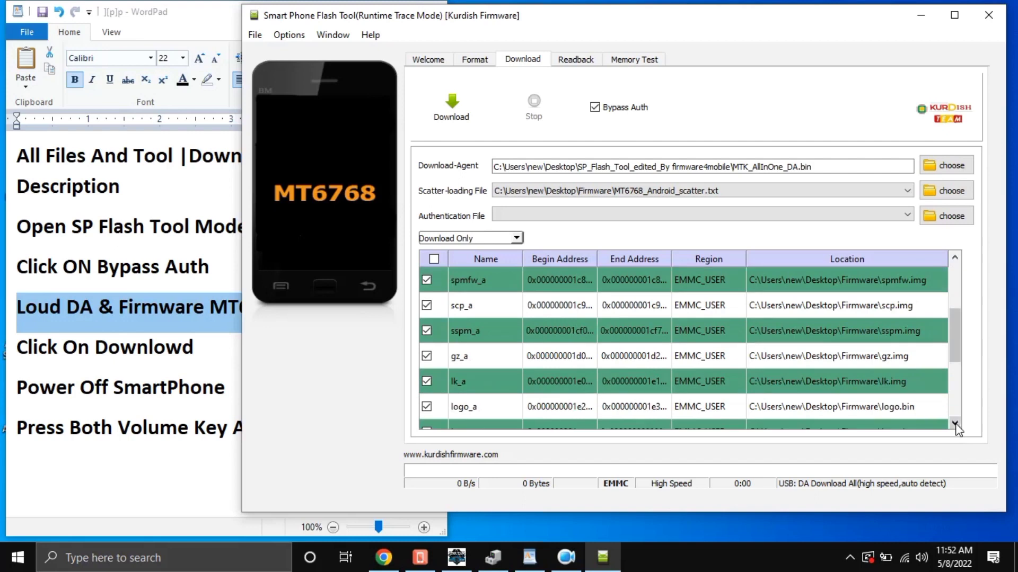
left_click(955, 424)
left_click(954, 424)
left_click(955, 424)
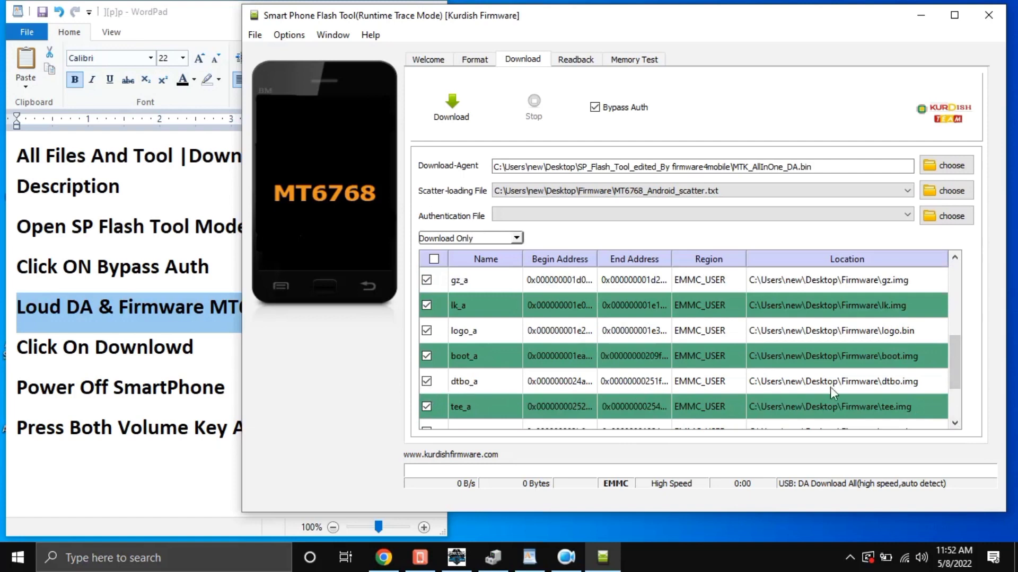
left_click(955, 425)
left_click(955, 425)
left_click(955, 425)
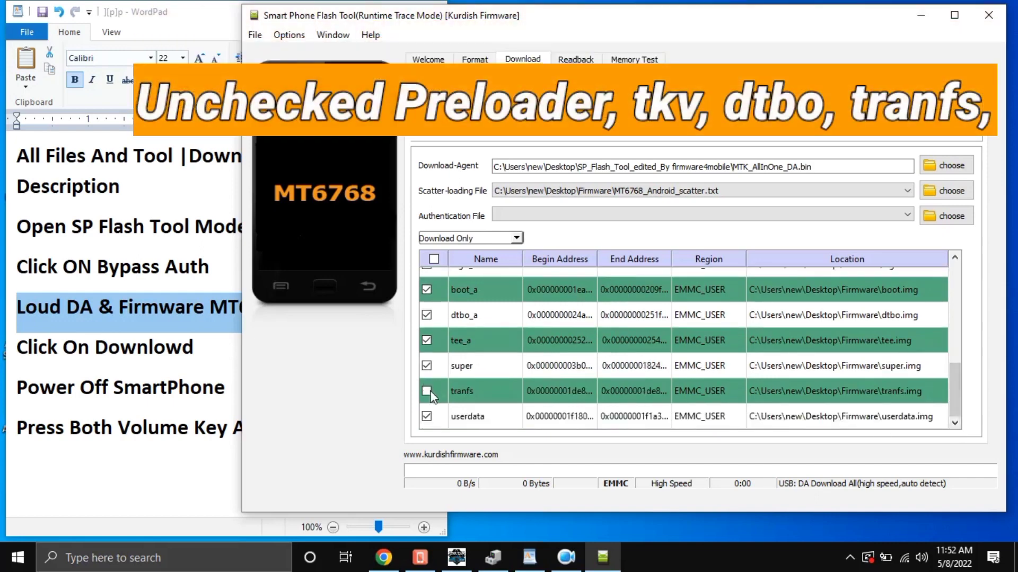
Step: Review the partition list from preloader down to dtbo_a to check which partitions are selected
scroll(732, 387, "up", 5)
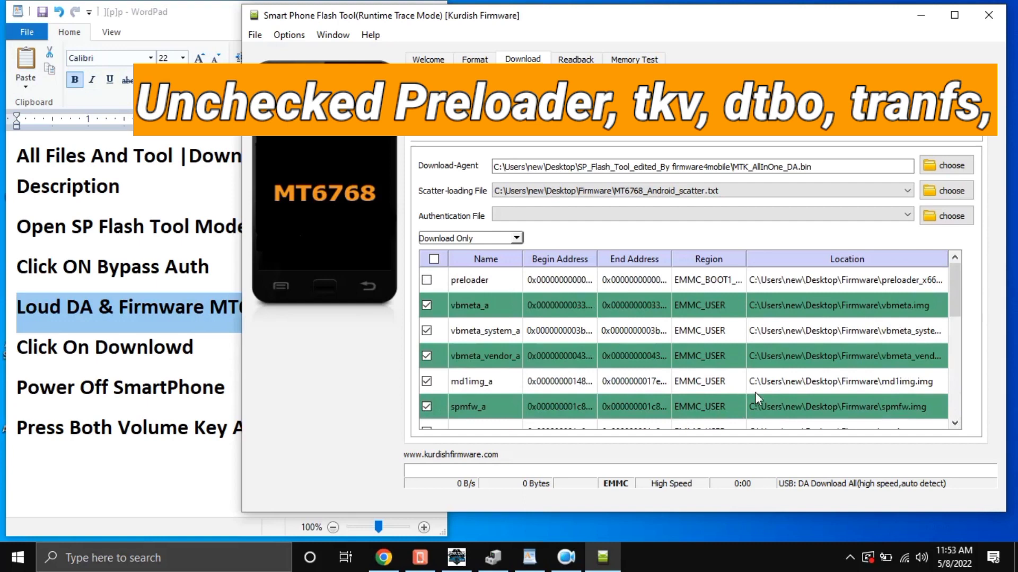
left_click(955, 425)
left_click(954, 425)
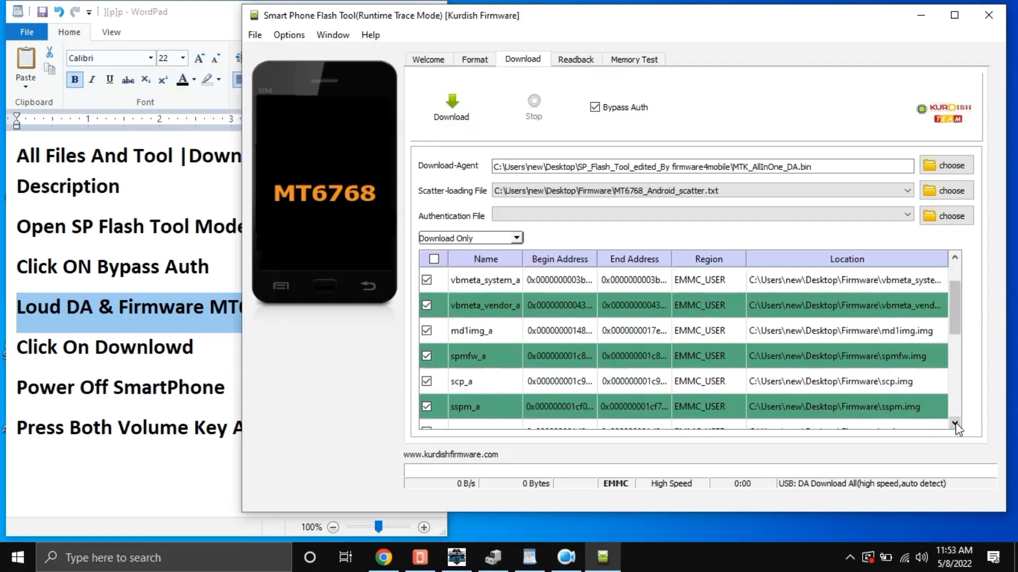
left_click(955, 424)
left_click(954, 425)
left_click(954, 425)
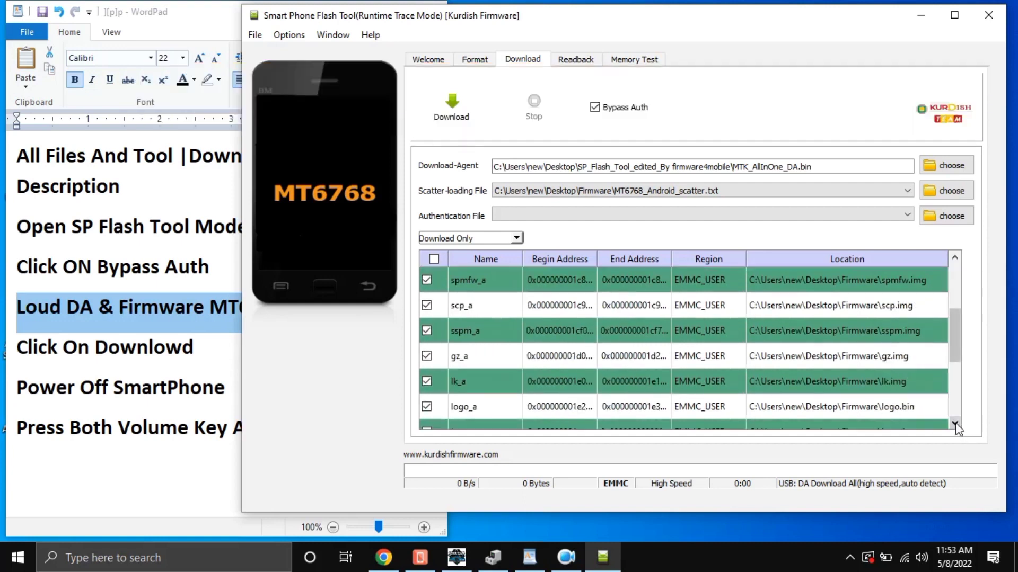
left_click(954, 425)
left_click(954, 424)
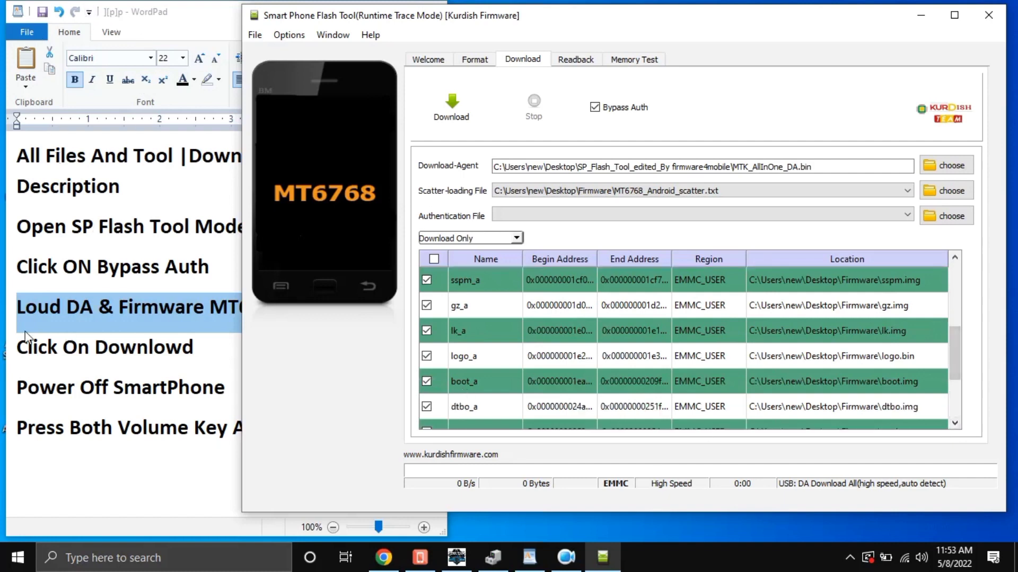
Step: Highlight the "Click On Downlowd" line in the notes and start the firmware download in Smart Phone Flash Tool
left_click(8, 358)
left_click(8, 357)
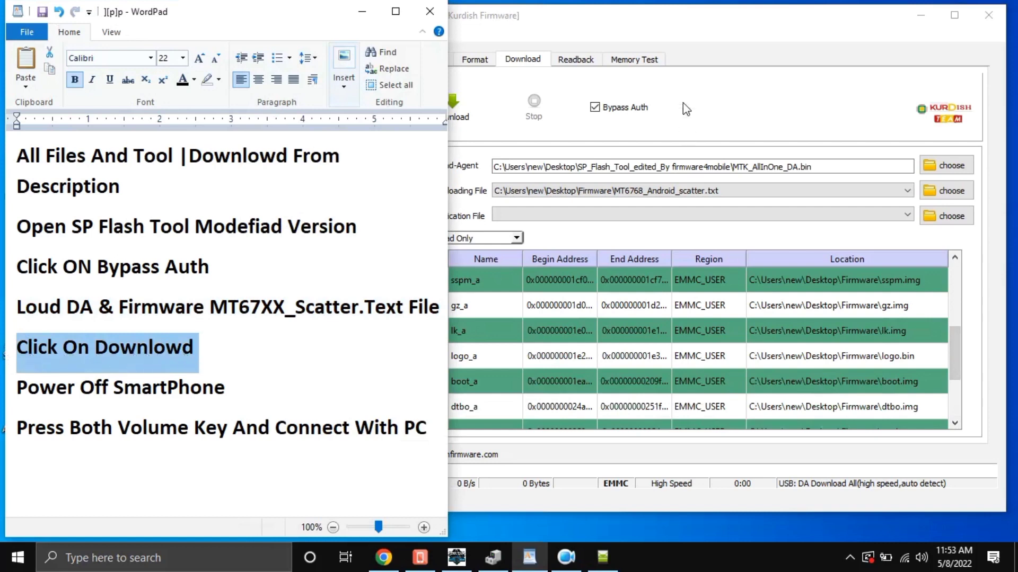
left_click(711, 15)
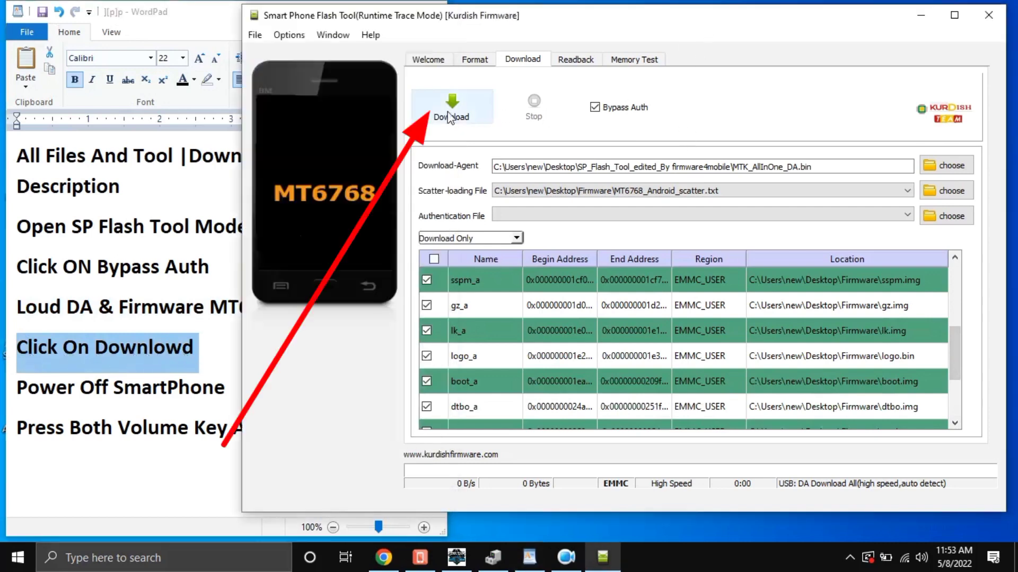
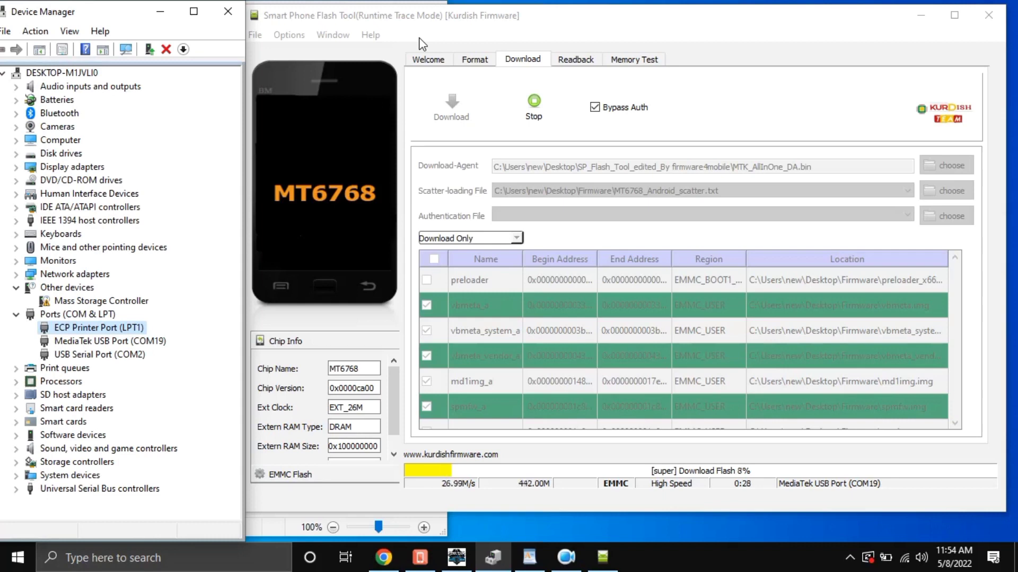
Step: Minimize Device Manager and add the line "Becareful Don,t Disconnect Your Phone During Flashing OS Software" at the end of the WordPad notes
left_click(160, 11)
left_click(159, 15)
left_click(327, 423)
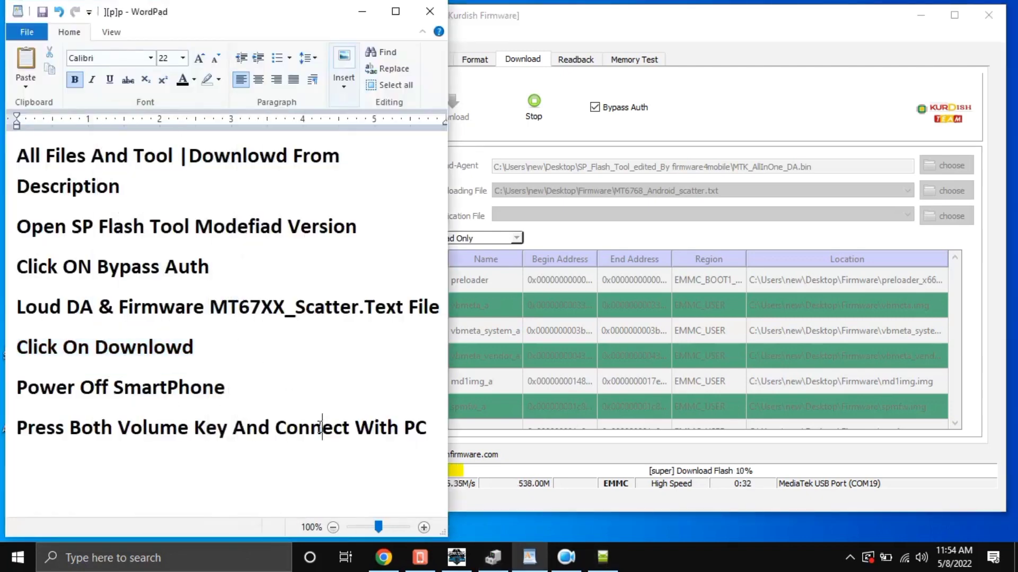
left_click(432, 438)
key("Return")
type("Be")
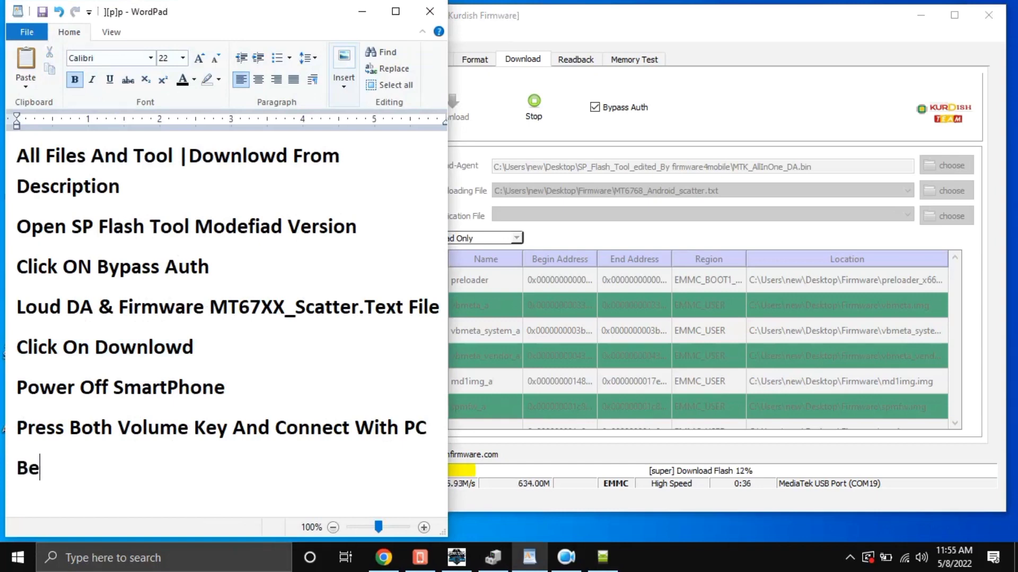
type("carefu")
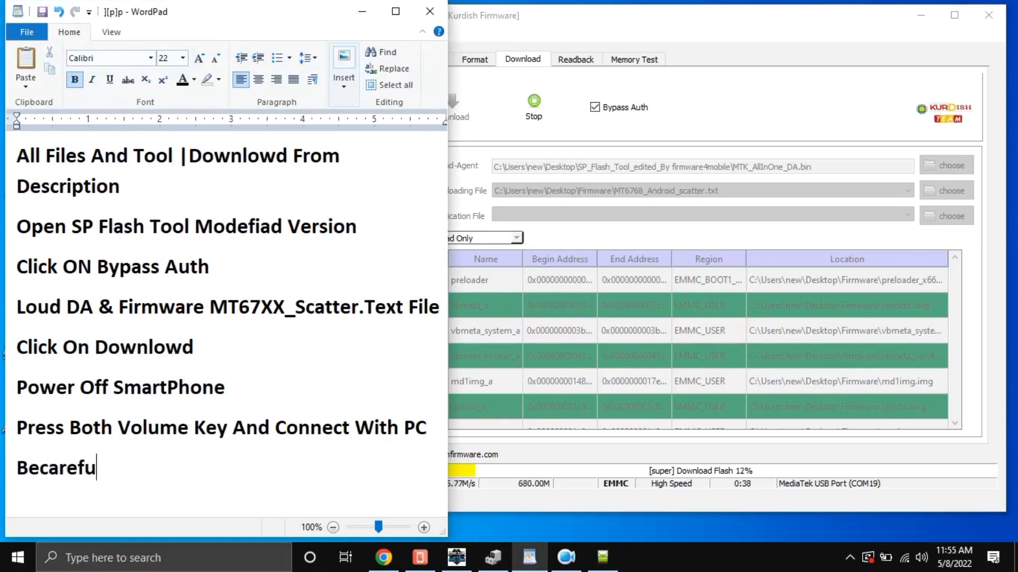
type("l Do")
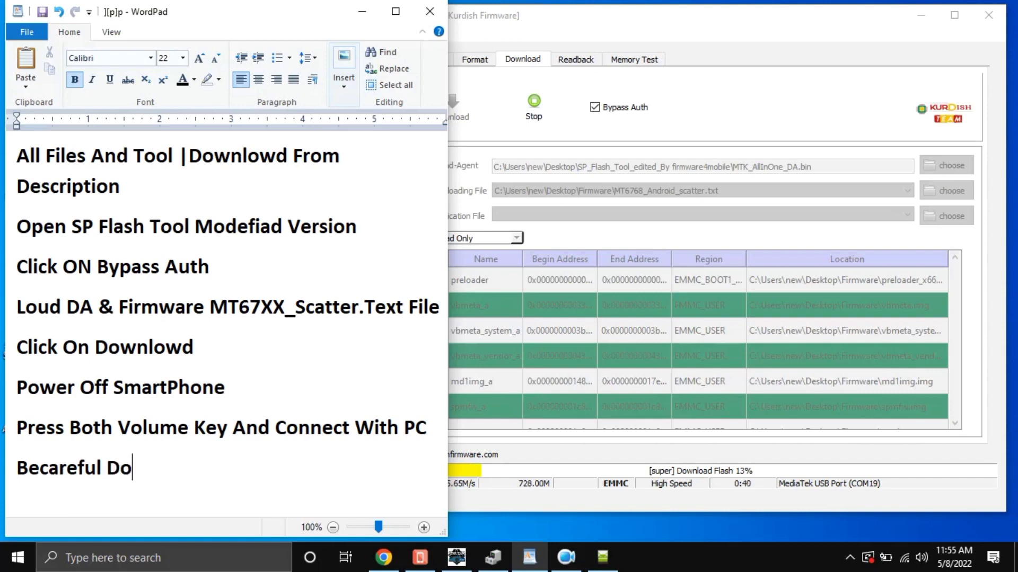
type("n,t Di")
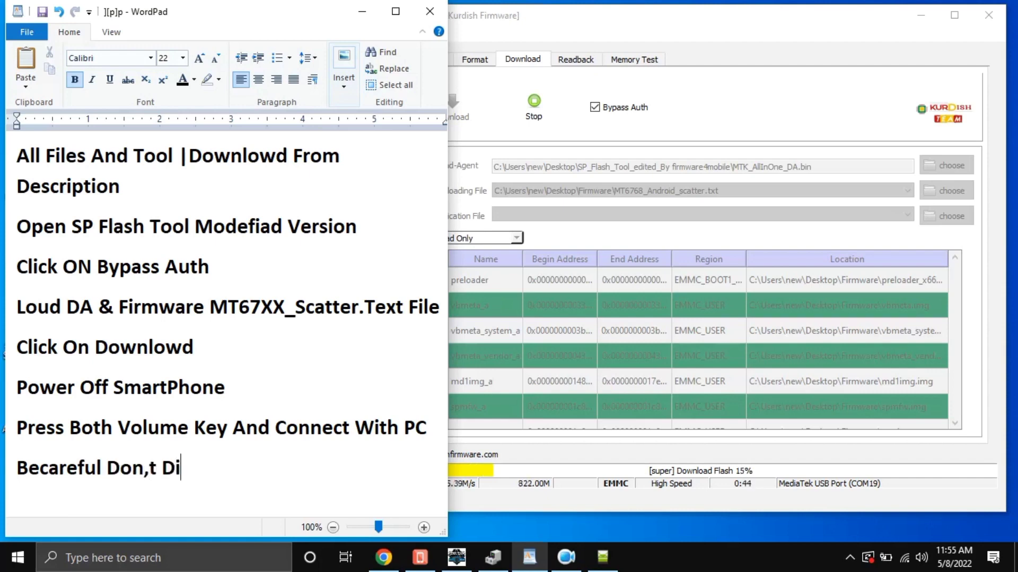
type("sconnect")
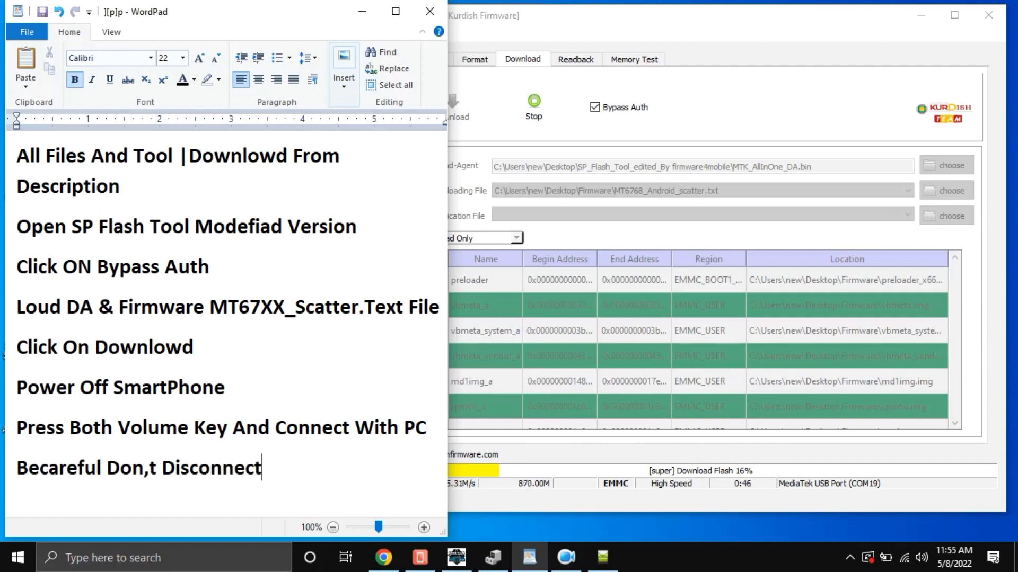
type(" You")
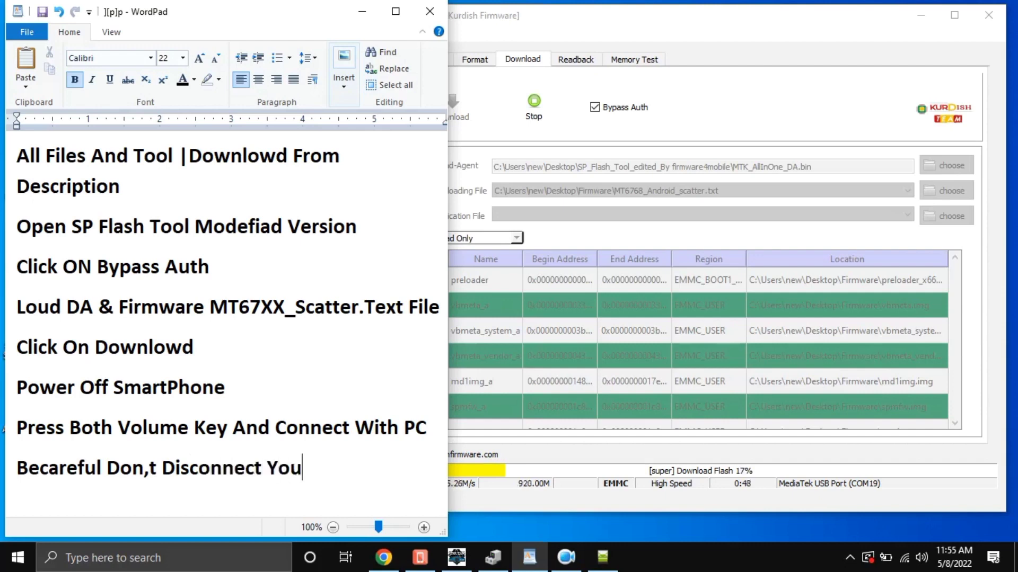
type("r Pho")
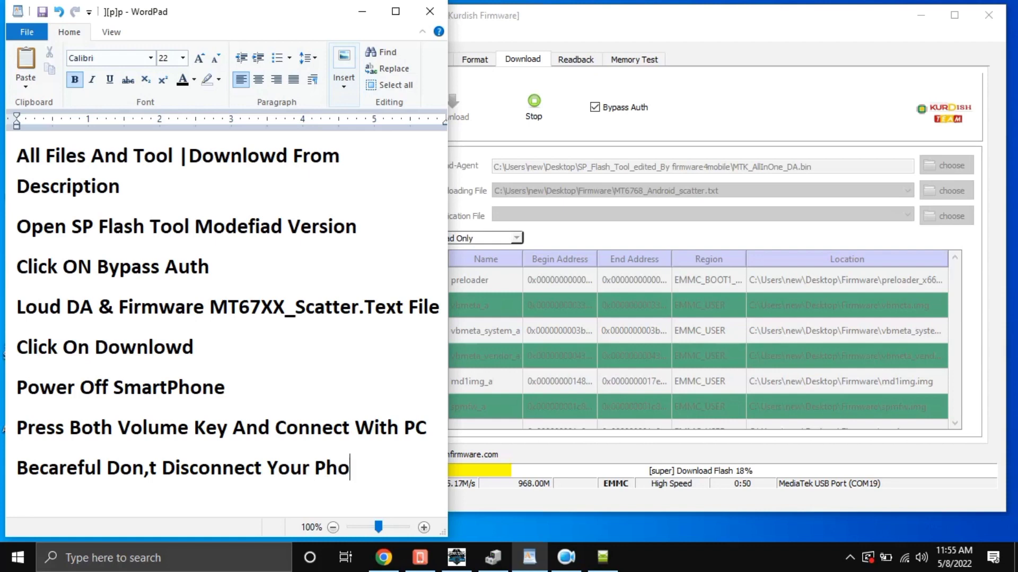
type("ne Du")
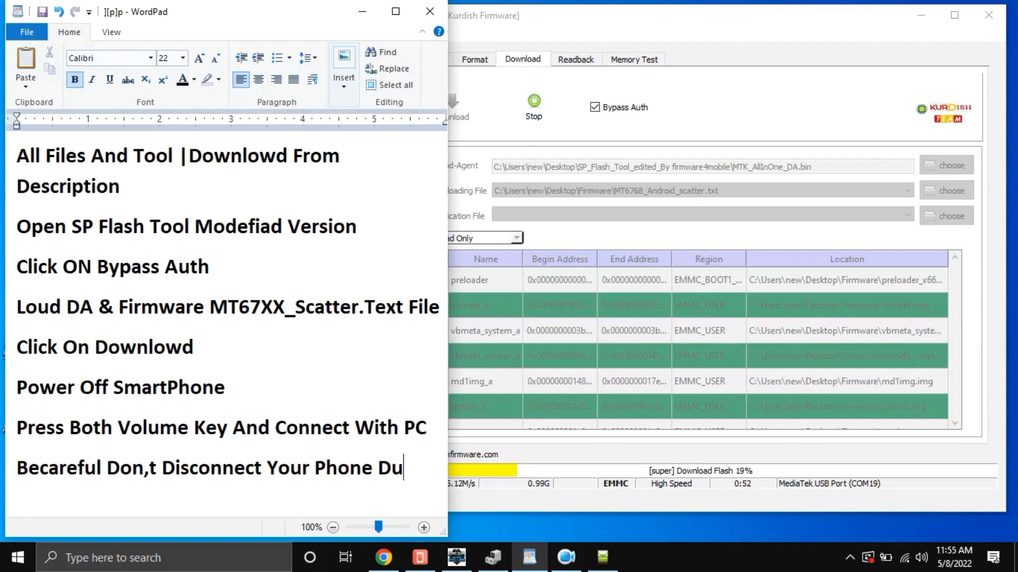
type("ring")
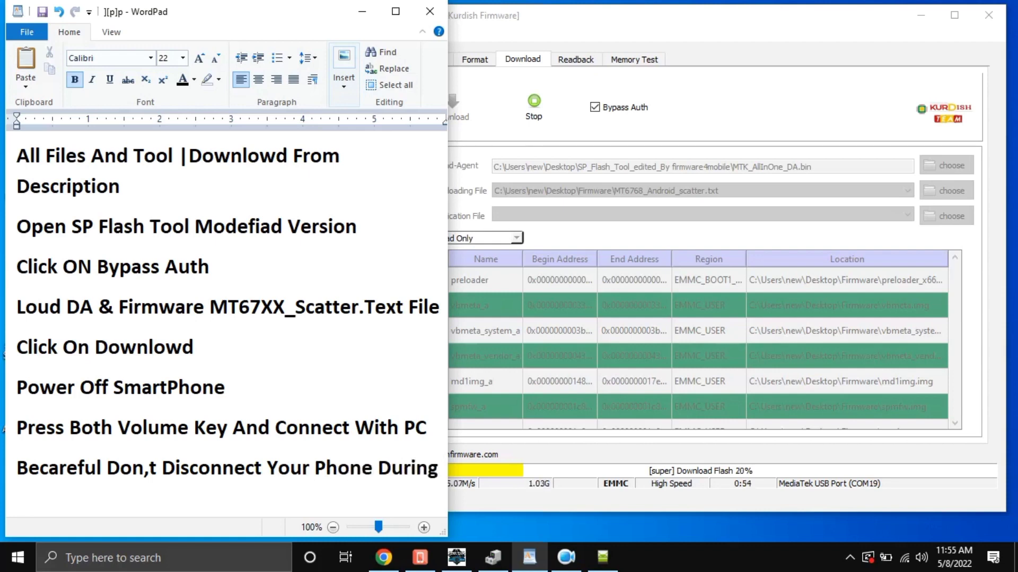
type(" Flashin")
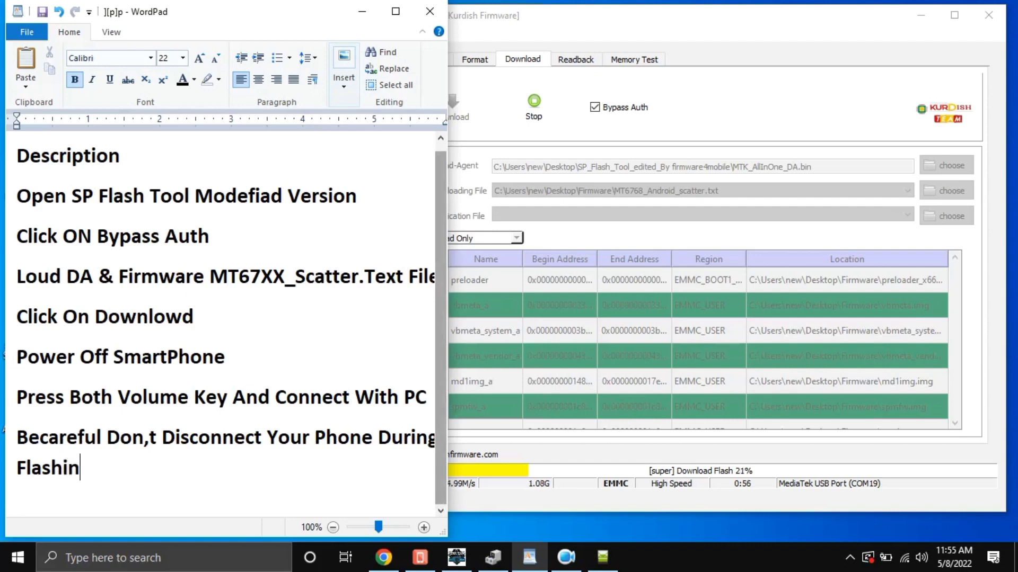
type("g OS Software")
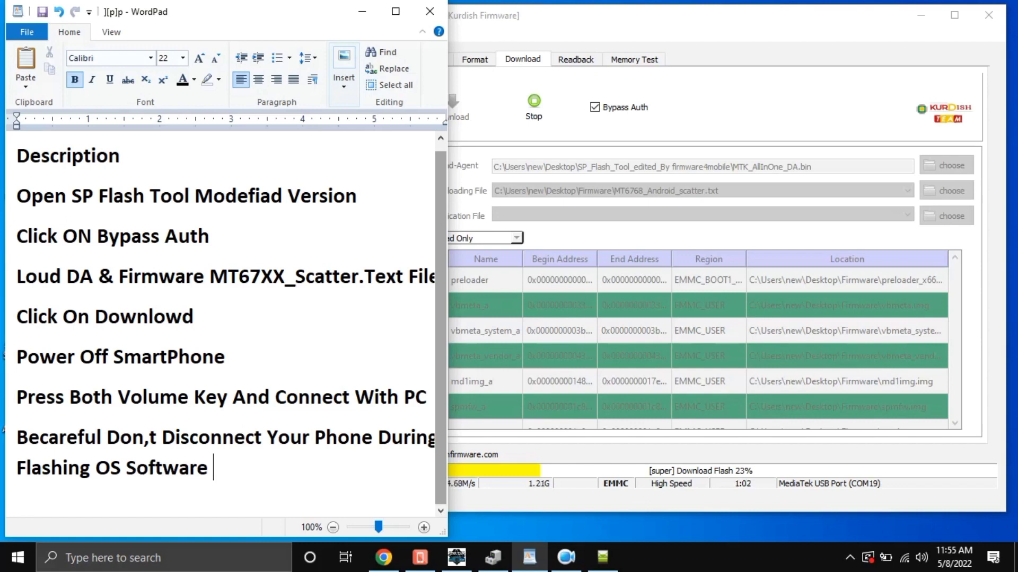
Step: Add a closing line reading "Thanks For Watching & Plzz Subscribe My Channal" below the disconnect warning in the notes
key("Return")
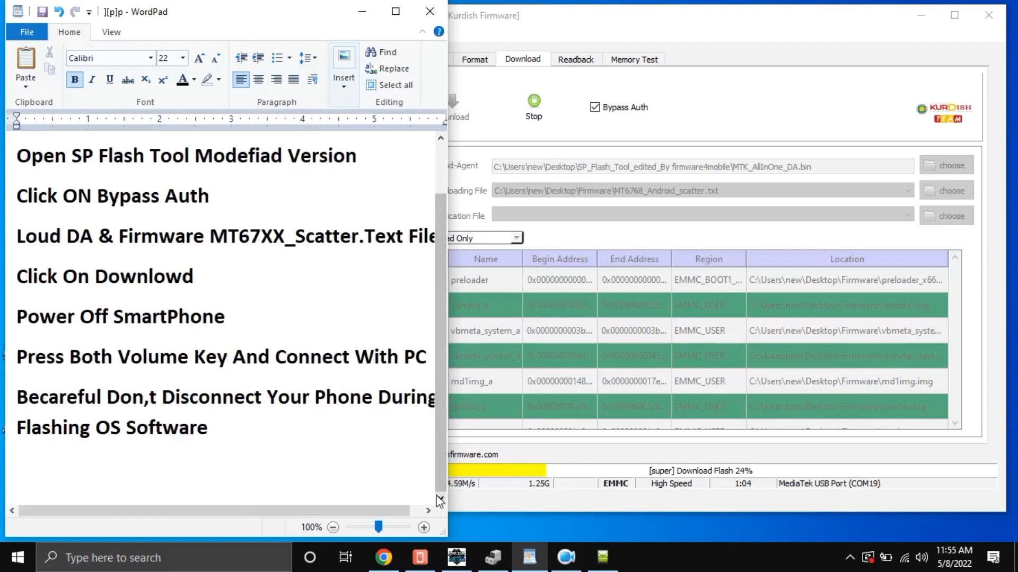
type("Tha")
type("nks")
key("BackSpace")
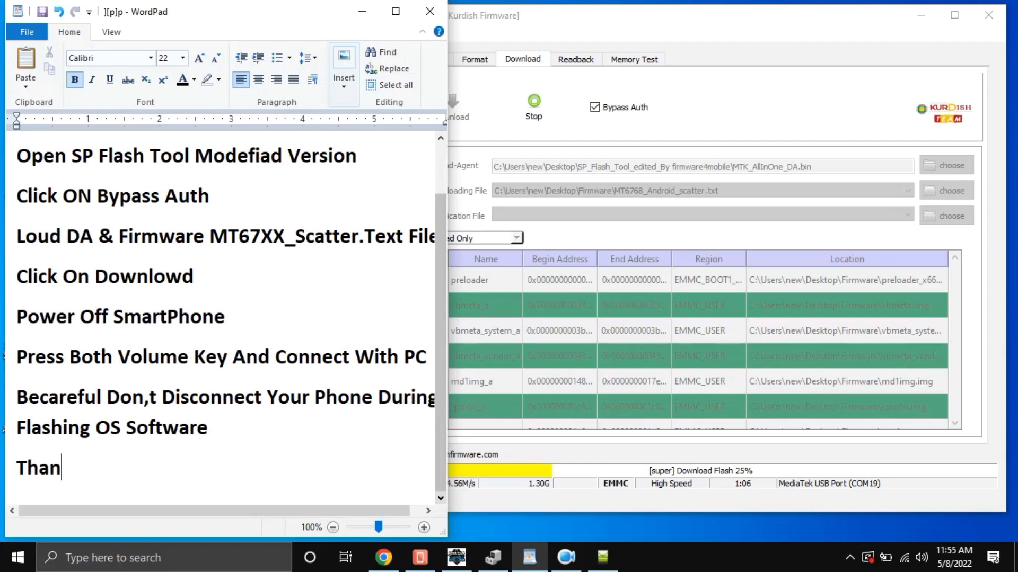
type("ks For")
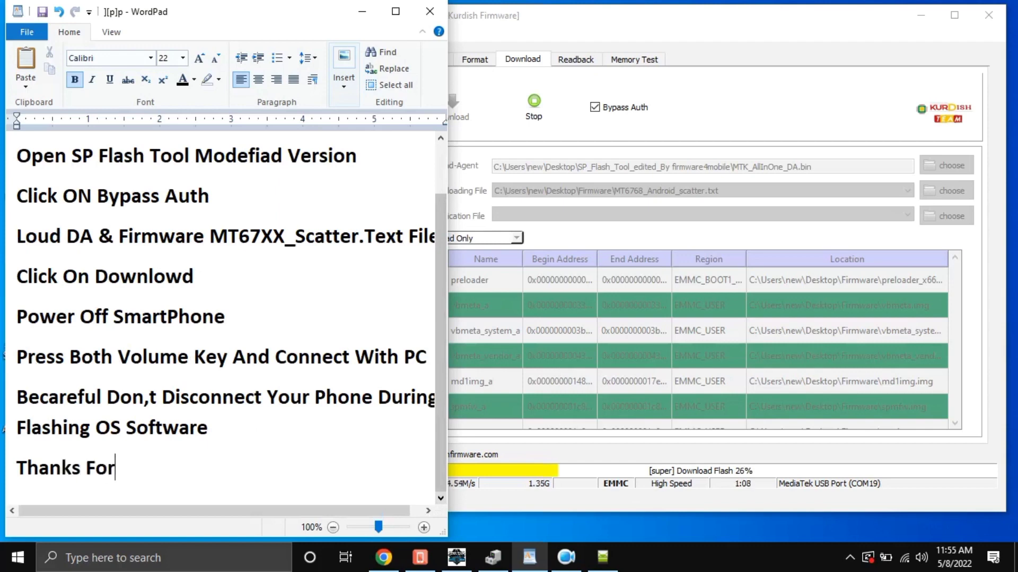
type(" Watching ")
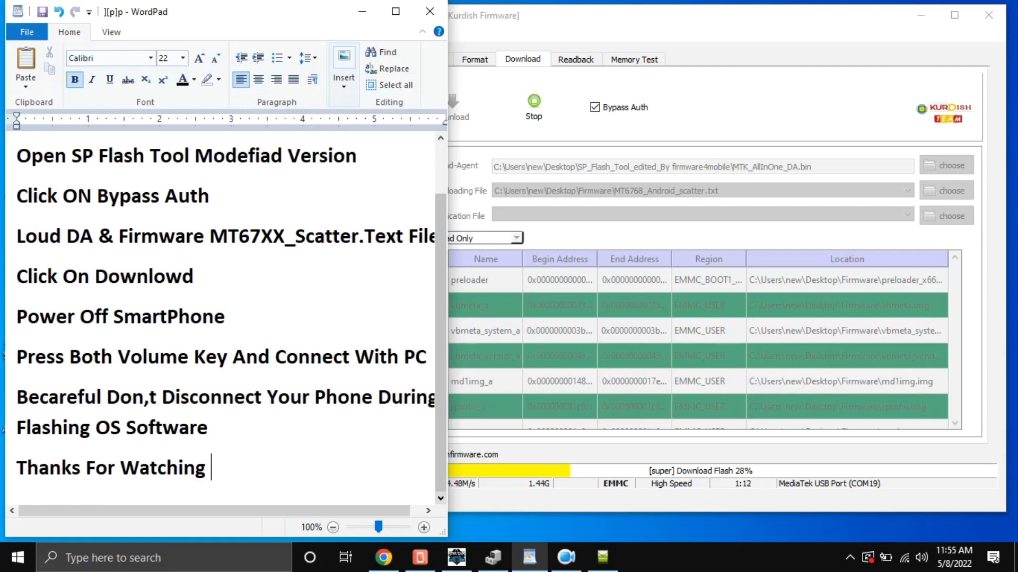
type("& Plzz")
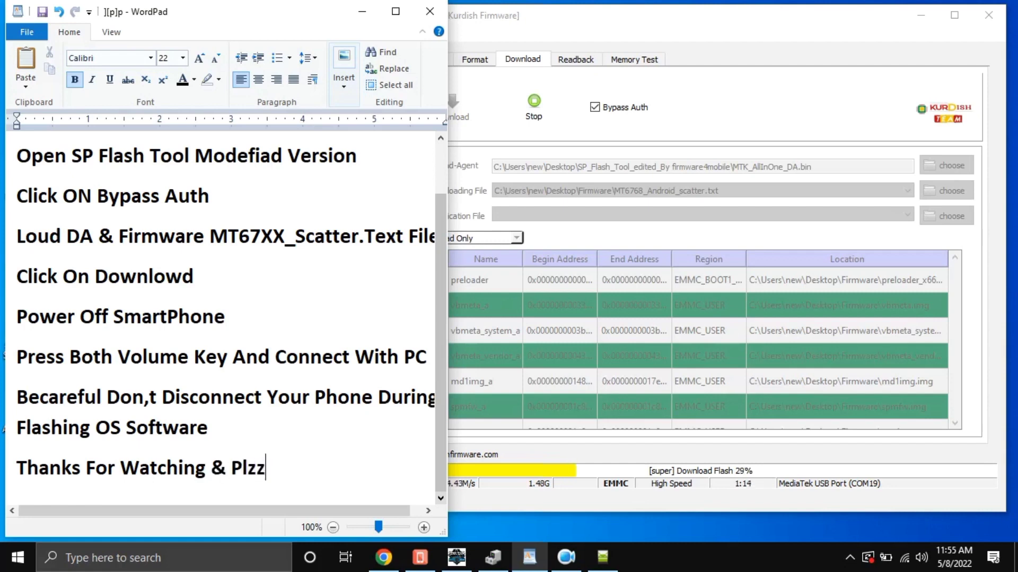
type(" Sub")
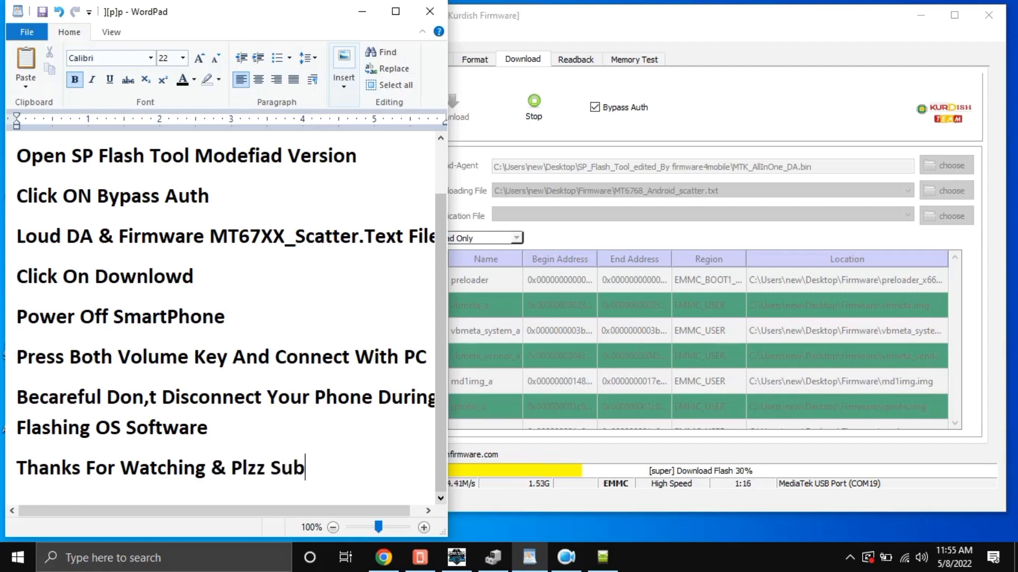
type("scribe ")
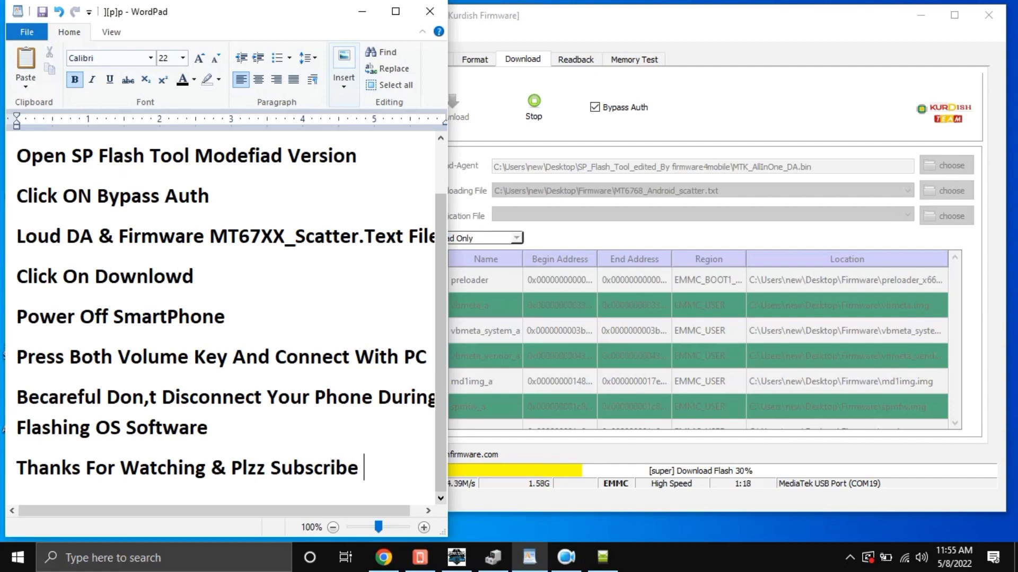
type("My Cha")
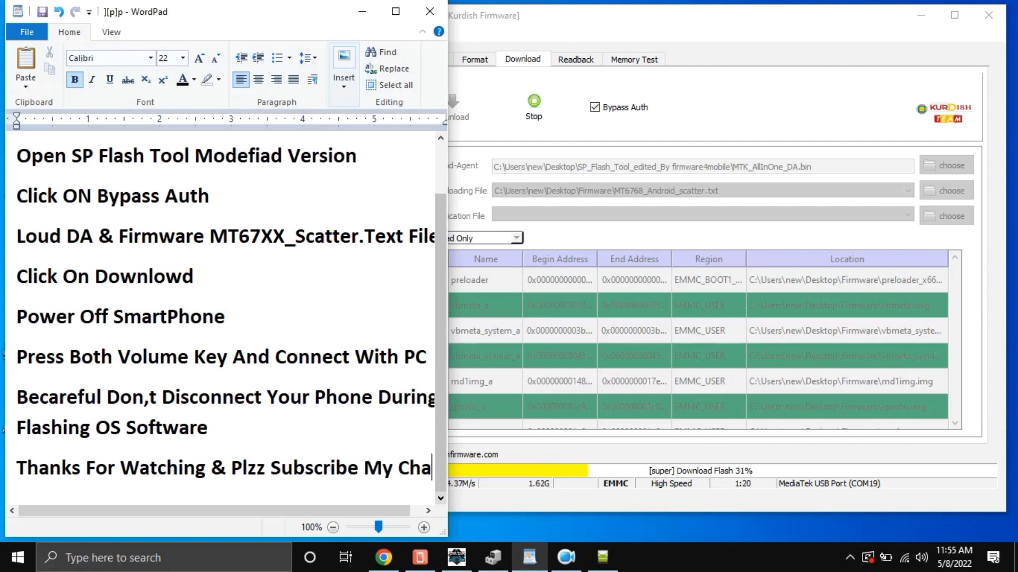
type("nnak")
key("BackSpace")
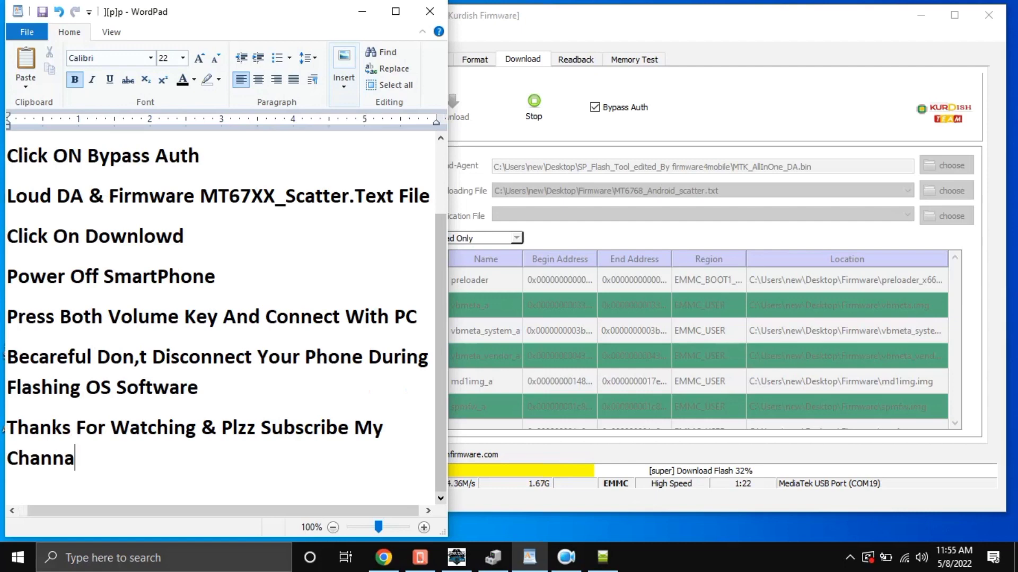
type("l")
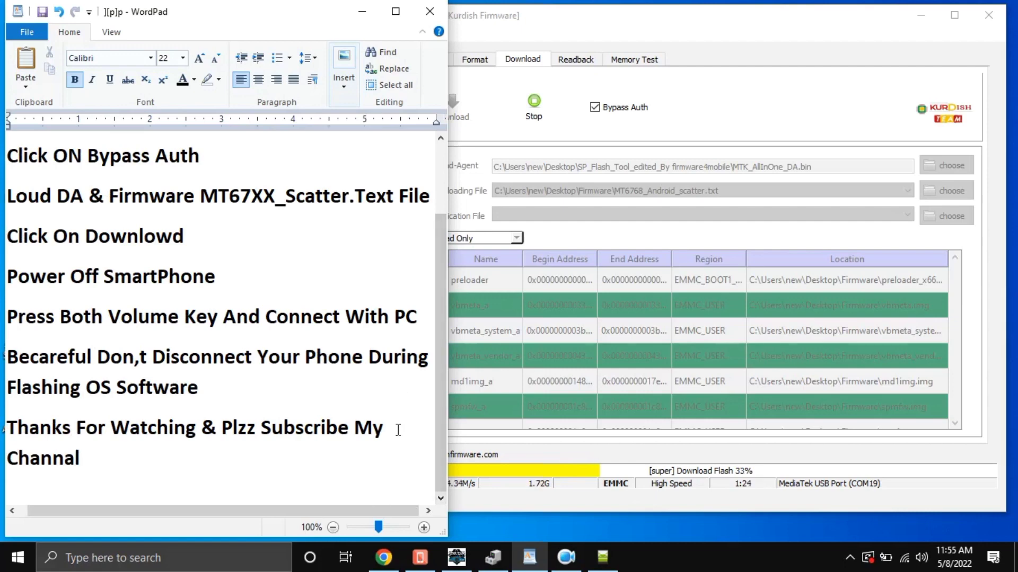
Step: Minimize the notes, wait for the firmware download to finish, and close the Download Ok message together with Smart Phone Flash Tool
left_click(361, 11)
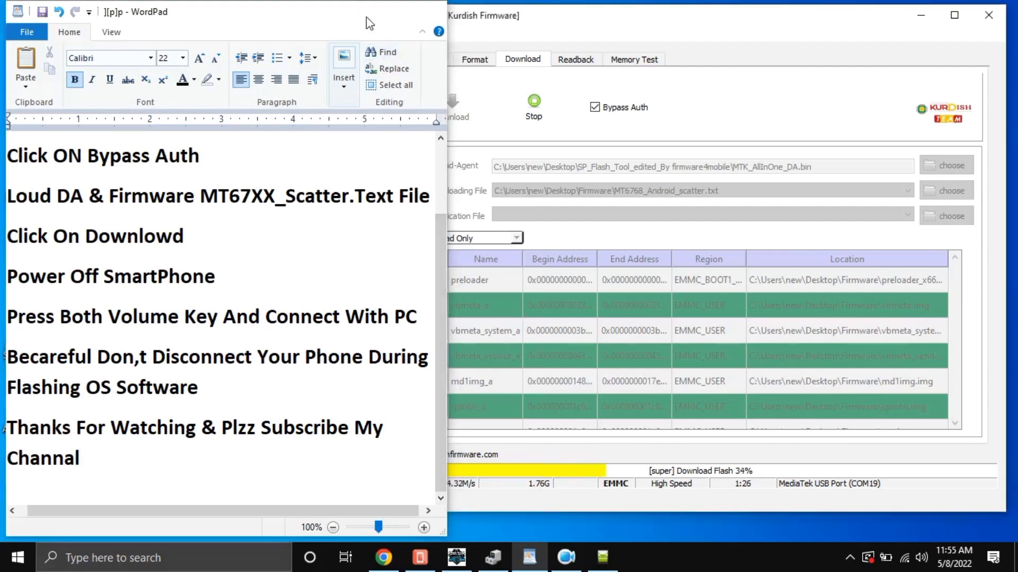
left_click_drag(591, 29, 509, 43)
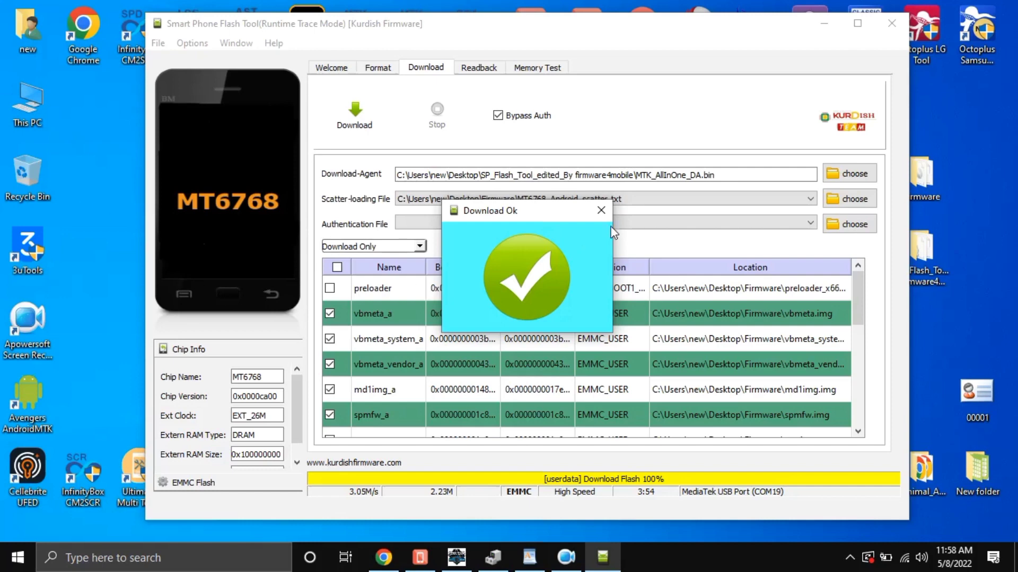
left_click(601, 210)
left_click(891, 24)
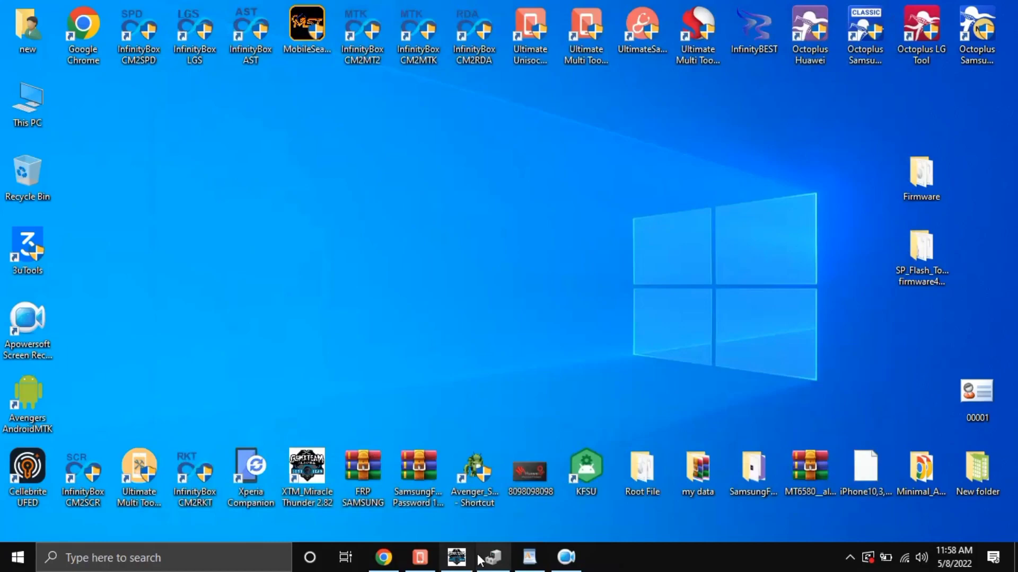